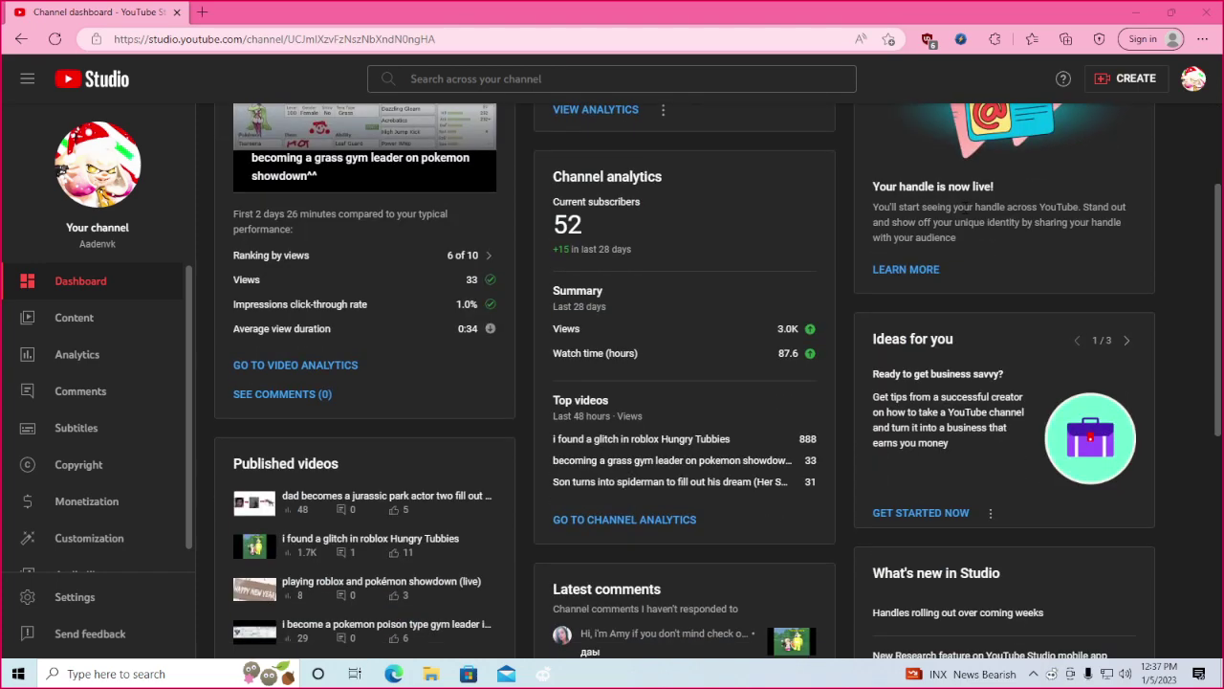
pyautogui.scroll(2, 965, 207)
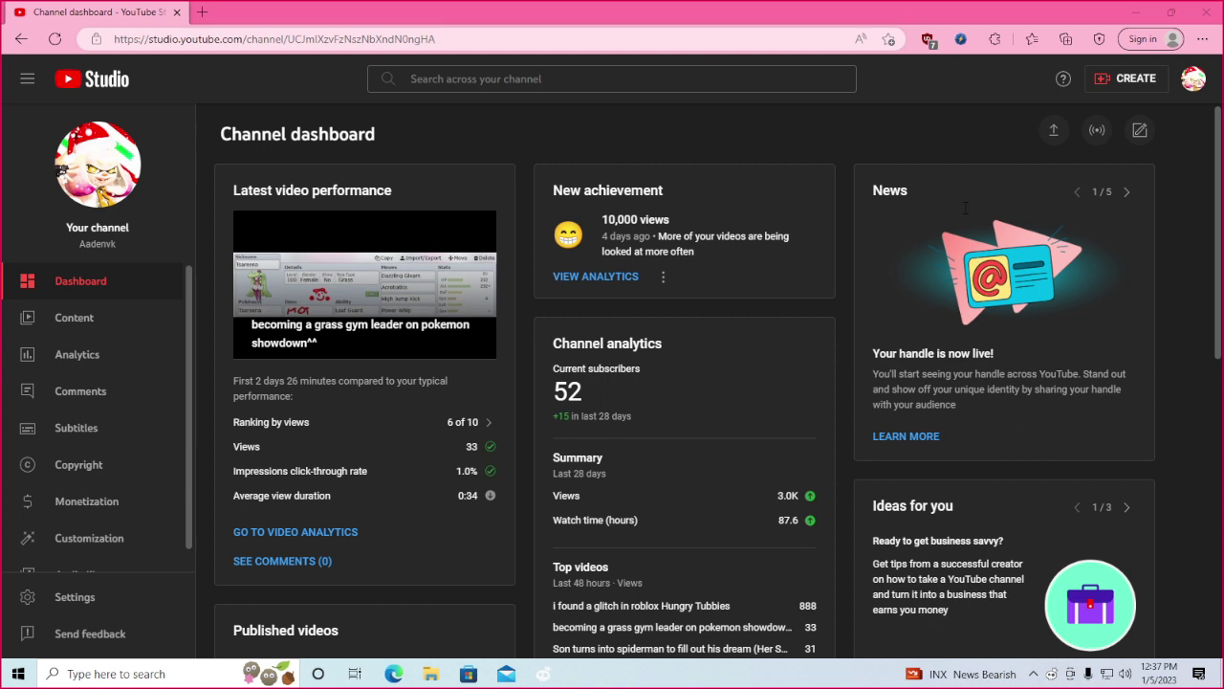
# Open the Channel content list of the channel's uploaded videos.
pyautogui.click(58, 317)
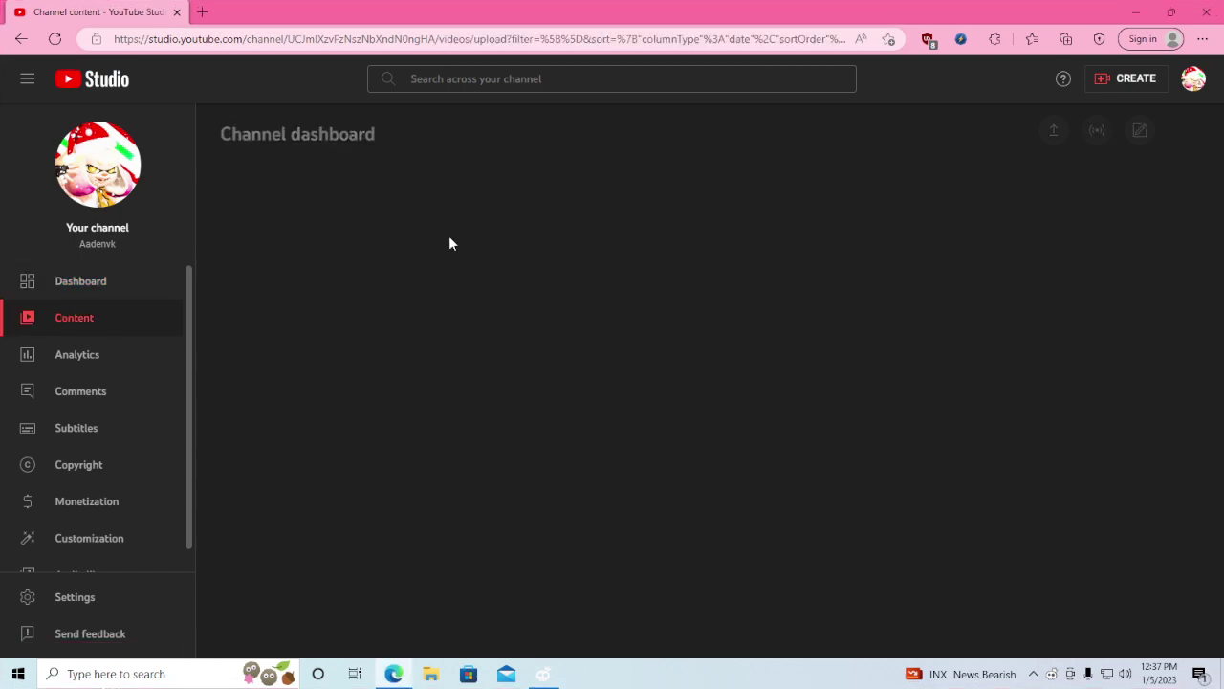
pyautogui.scroll(-4, 485, 269)
pyautogui.scroll(-4, 485, 269)
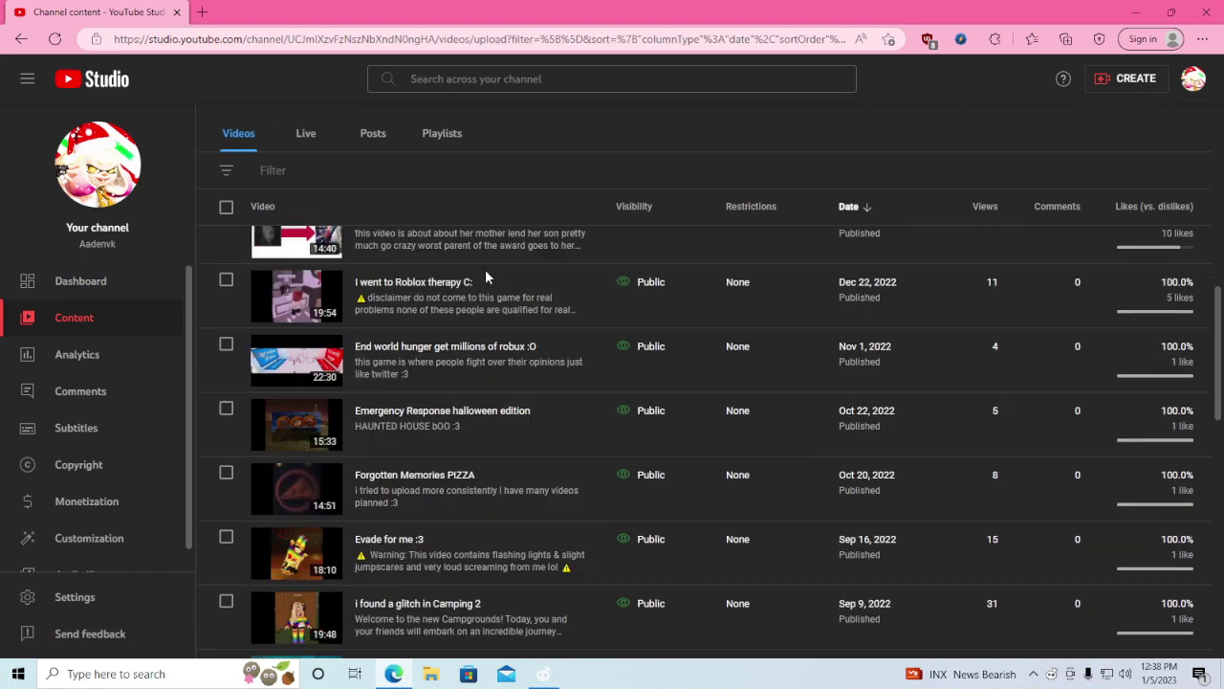
pyautogui.scroll(-2, 485, 269)
pyautogui.scroll(3, 485, 268)
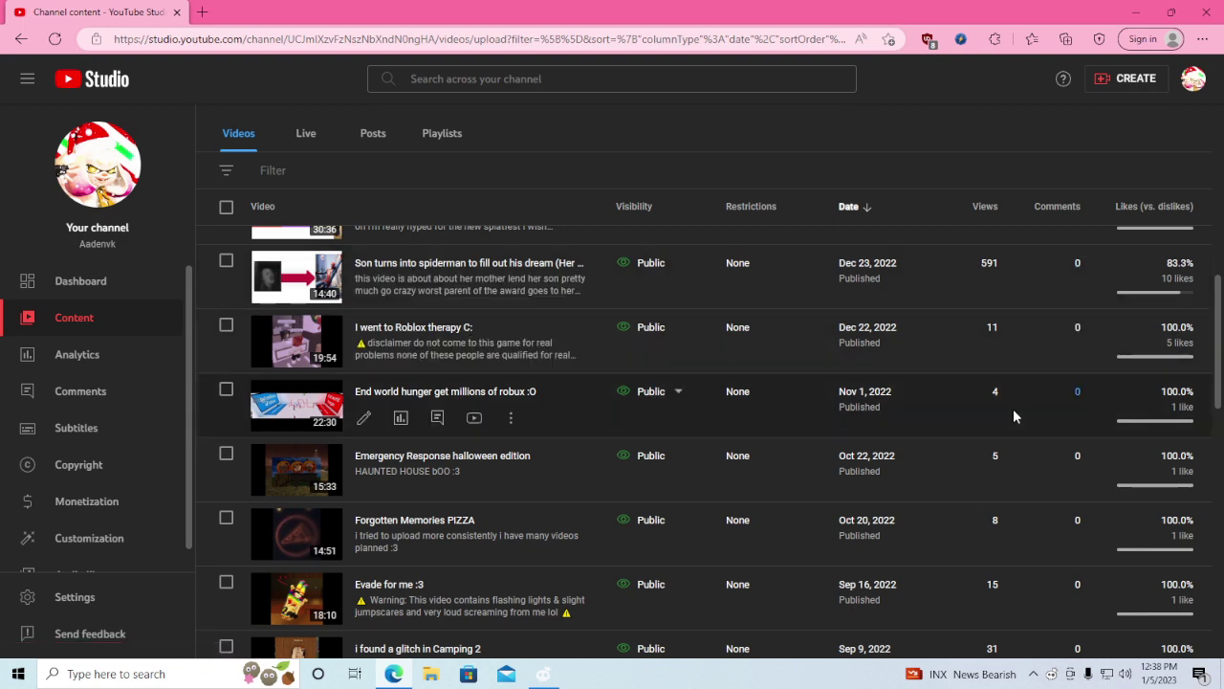
pyautogui.scroll(-2, 669, 373)
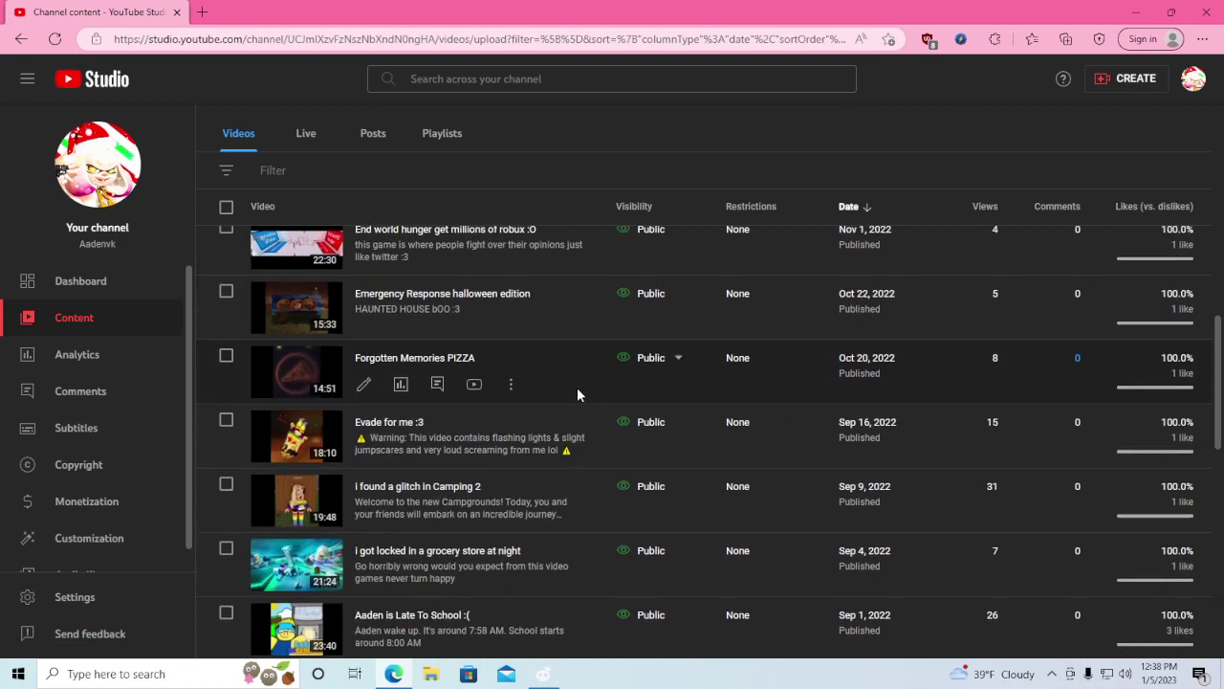
pyautogui.scroll(-1, 526, 411)
pyautogui.scroll(2, 450, 402)
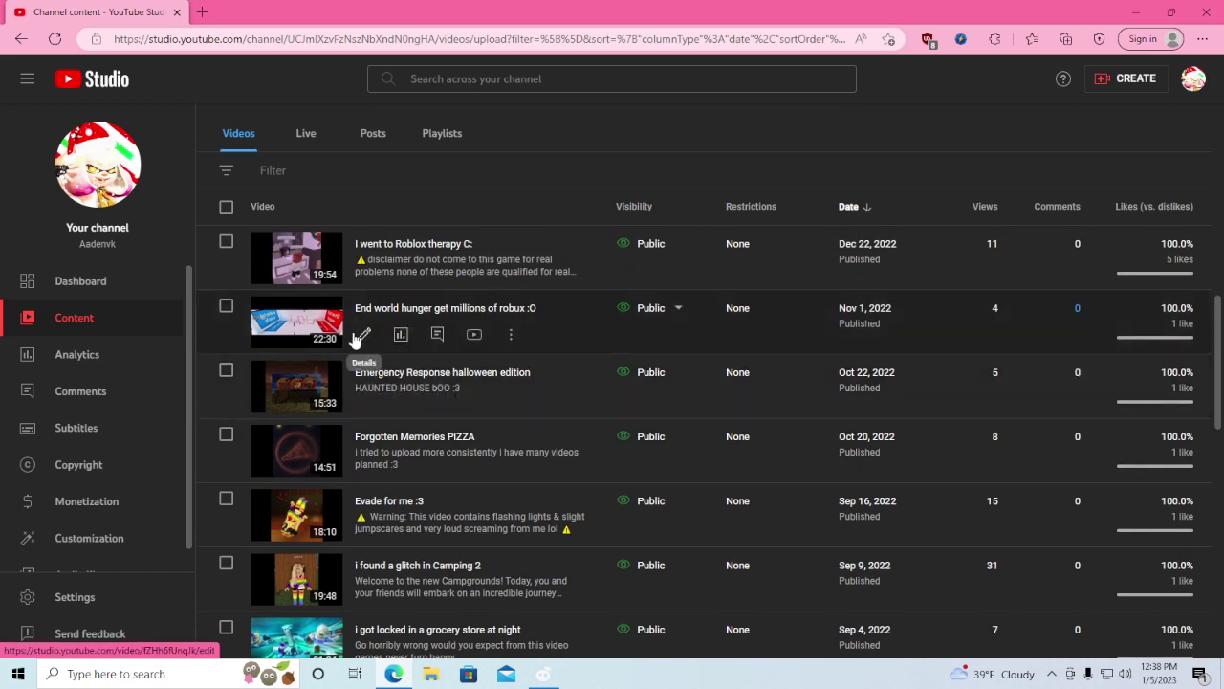
pyautogui.scroll(-3, 353, 373)
pyautogui.scroll(-1, 354, 373)
pyautogui.scroll(-1, 354, 373)
pyautogui.scroll(-1, 354, 373)
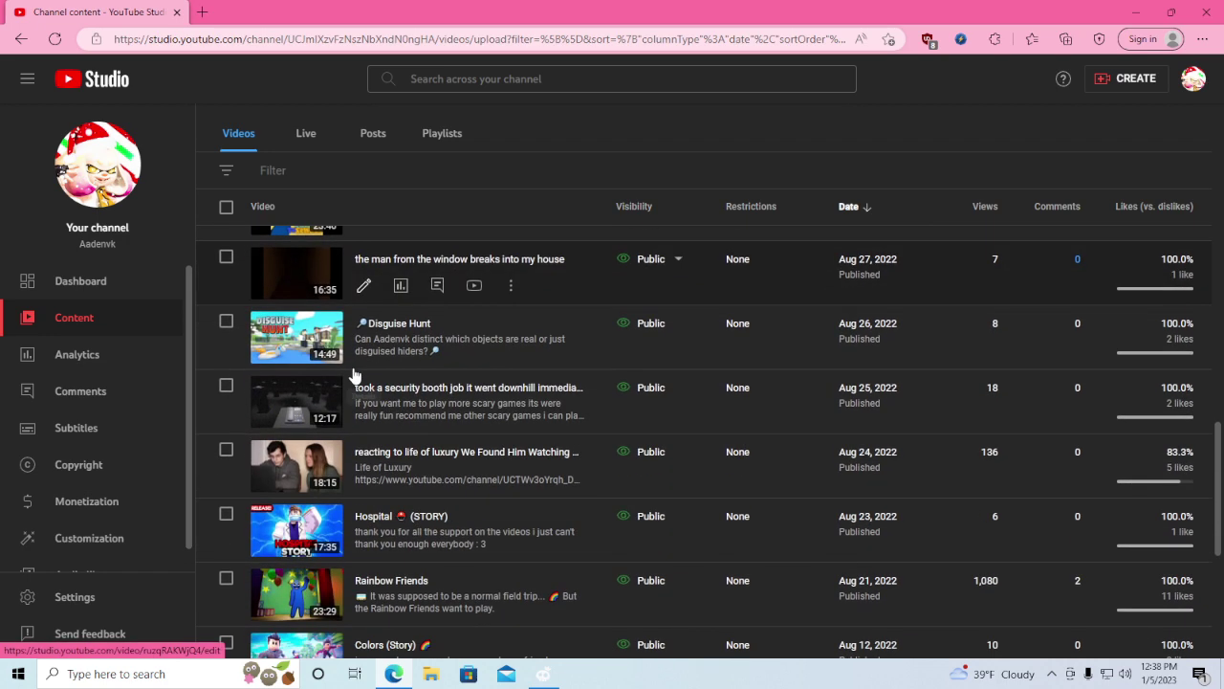
pyautogui.scroll(-1, 353, 373)
pyautogui.scroll(-1, 354, 373)
pyautogui.scroll(-1, 354, 373)
pyautogui.scroll(-1, 354, 373)
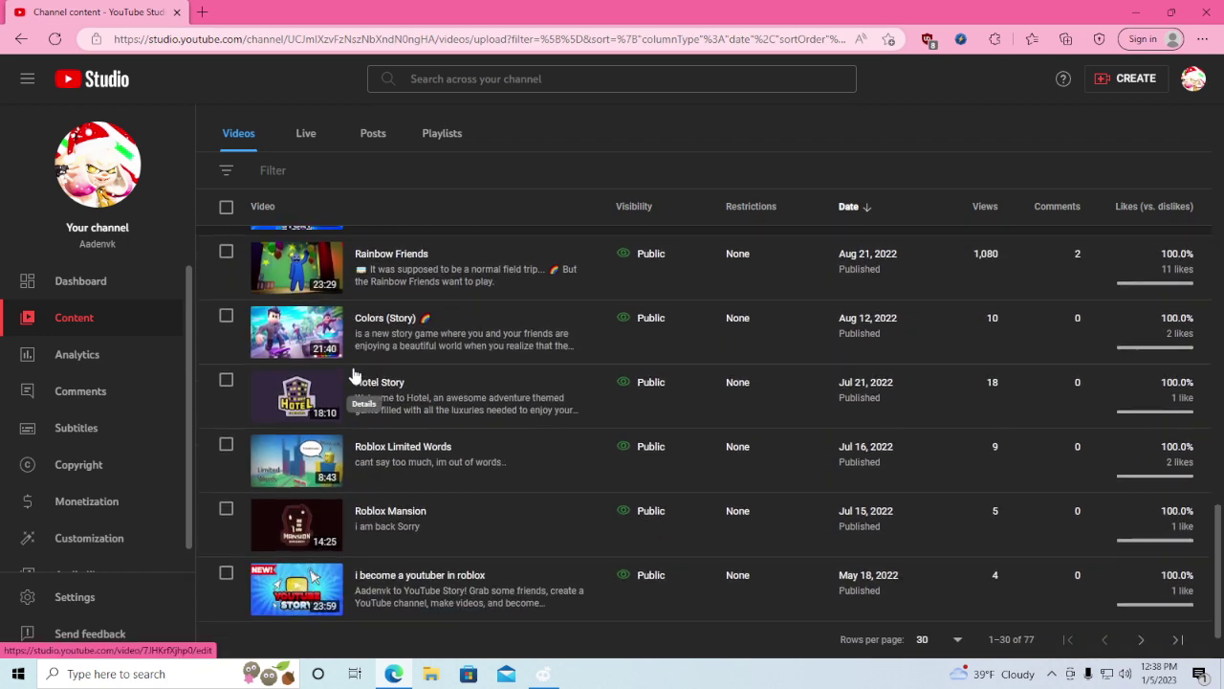
pyautogui.scroll(-1, 353, 373)
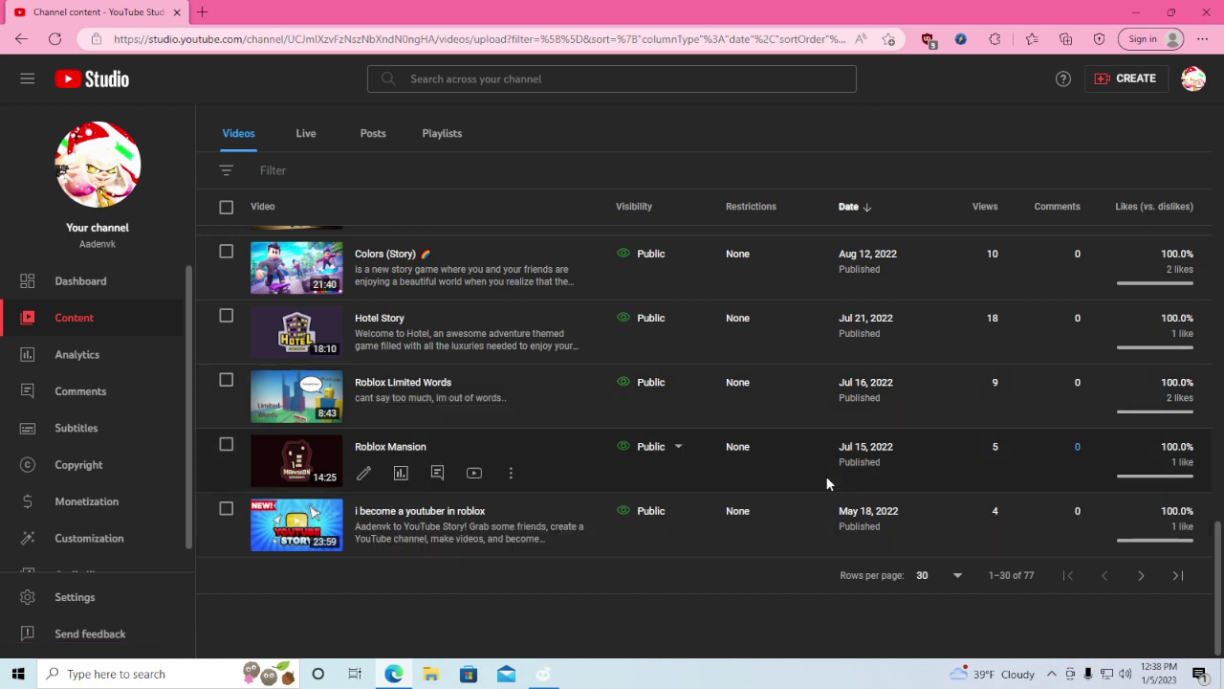
pyautogui.scroll(1, 827, 481)
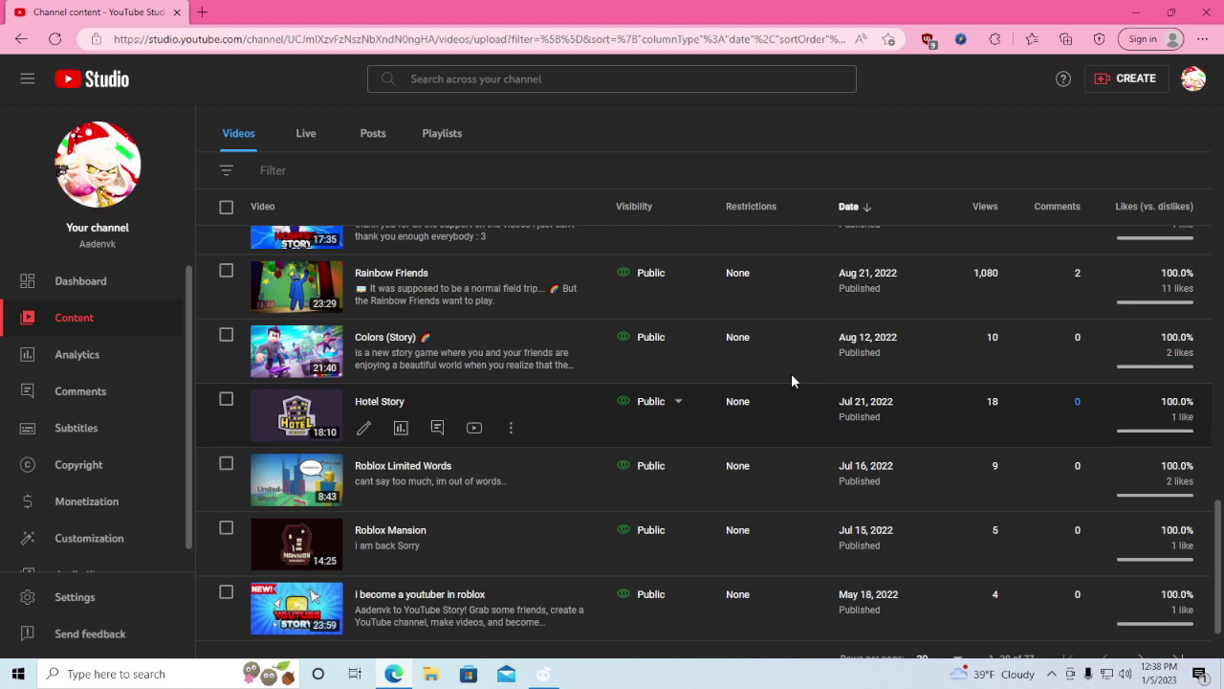
pyautogui.scroll(1, 805, 289)
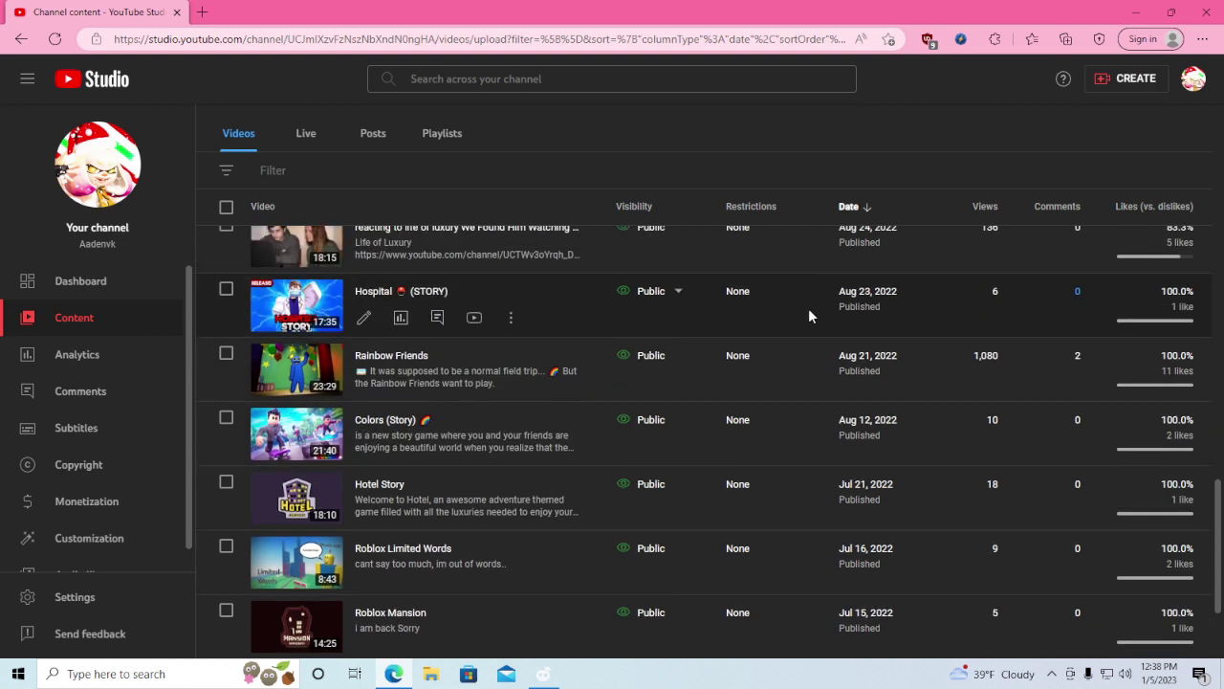
pyautogui.scroll(1, 816, 386)
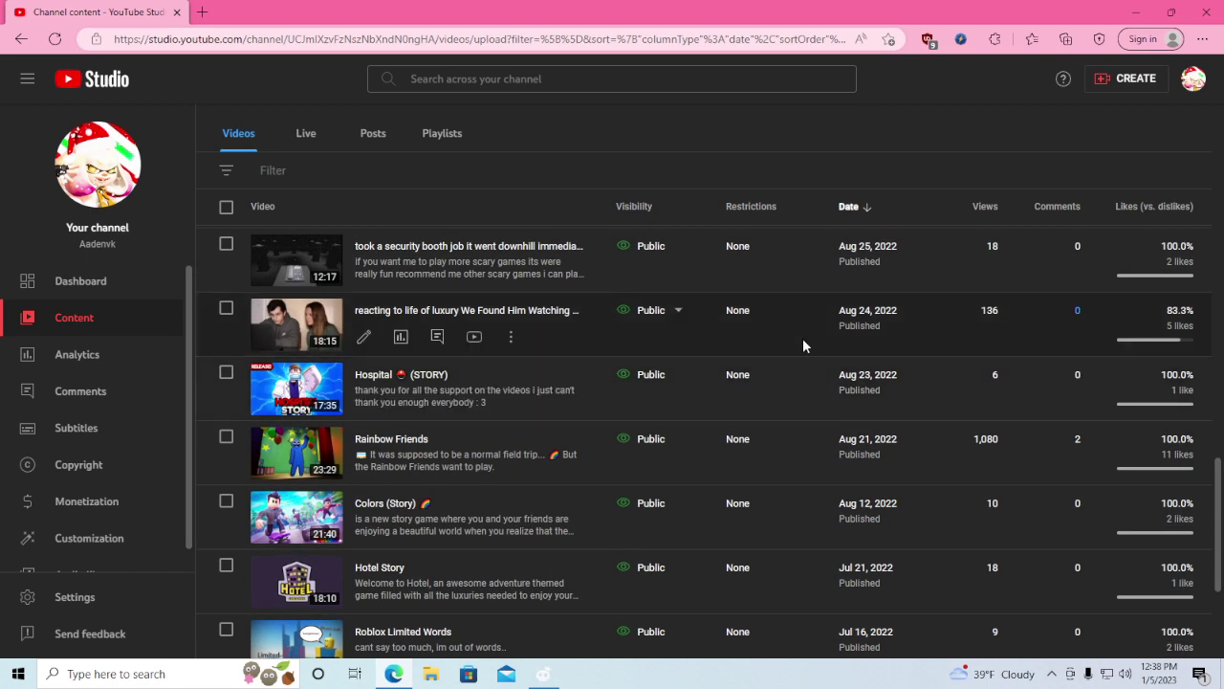
pyautogui.scroll(2, 813, 315)
pyautogui.scroll(2, 812, 354)
pyautogui.scroll(2, 815, 371)
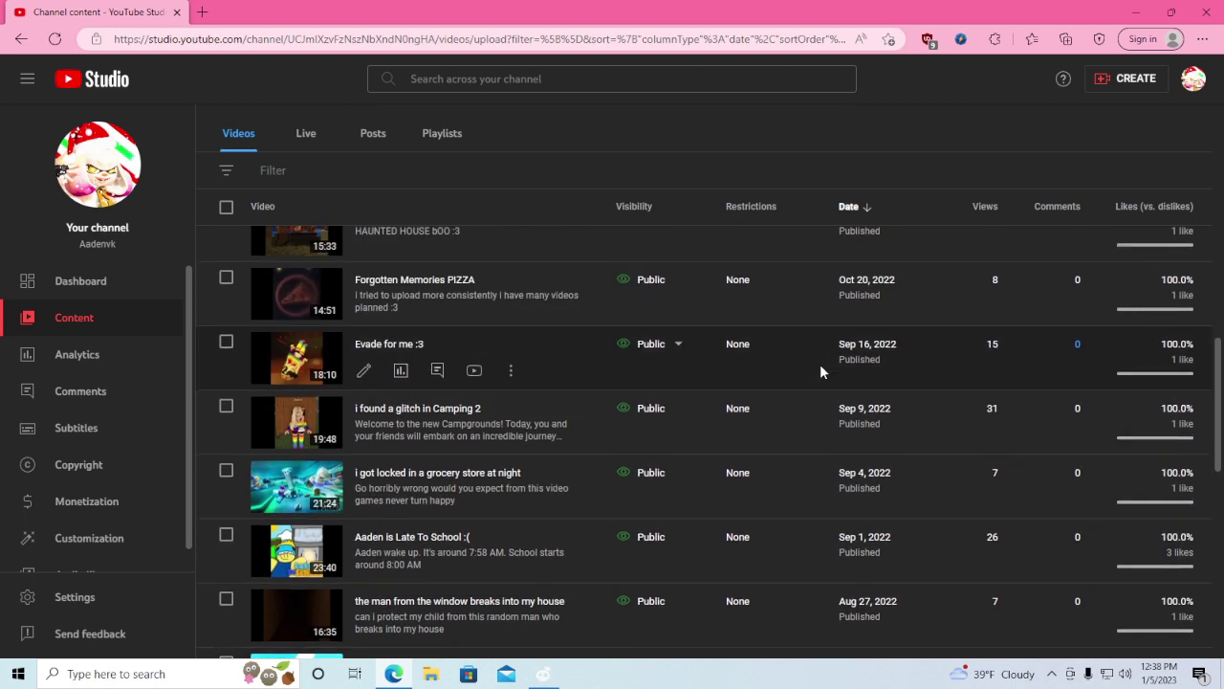
pyautogui.scroll(1, 823, 374)
pyautogui.scroll(2, 775, 411)
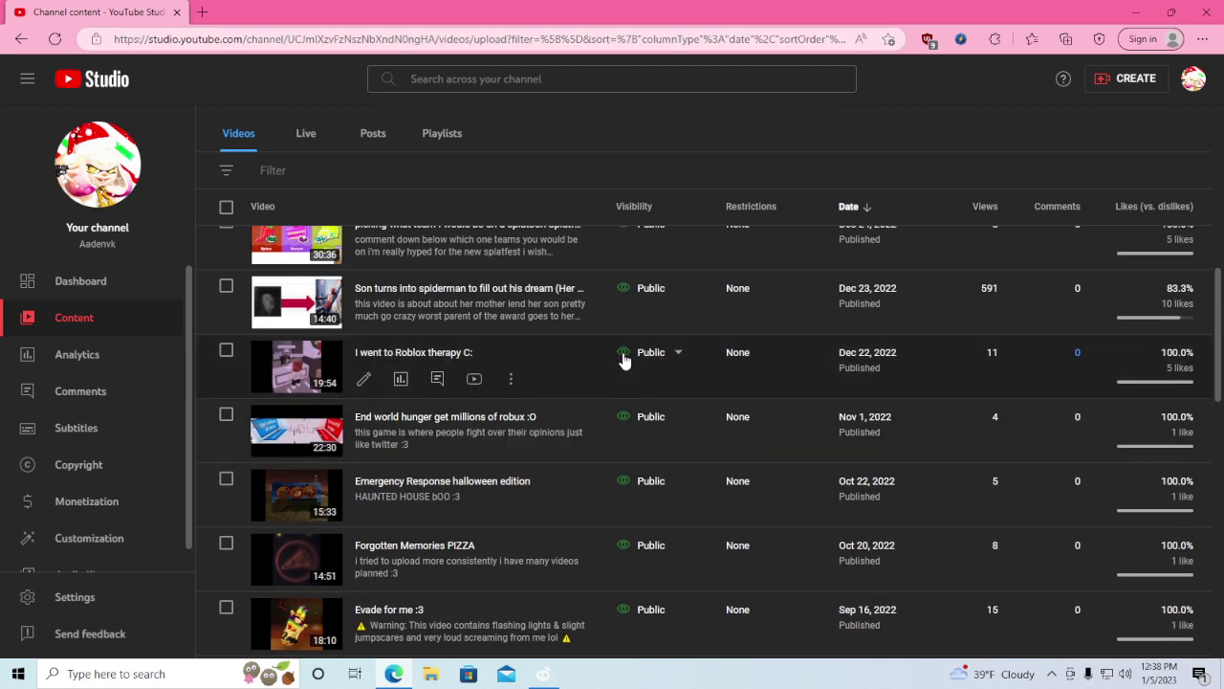
pyautogui.scroll(1, 493, 506)
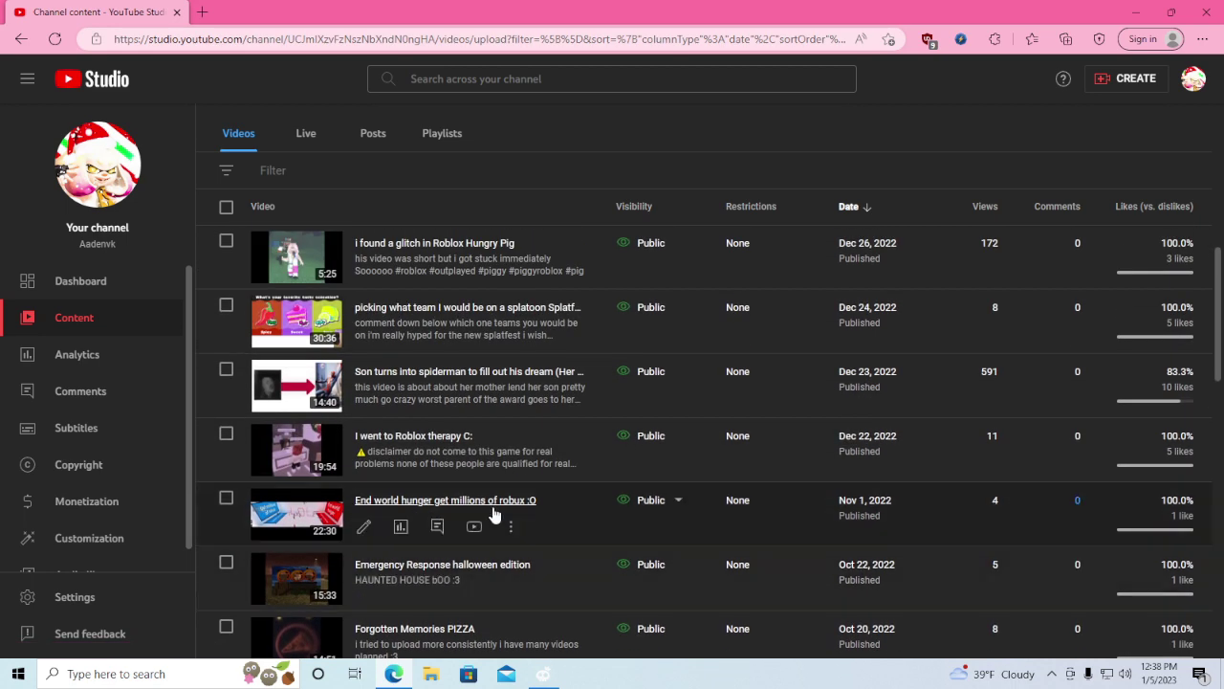
pyautogui.scroll(2, 493, 514)
pyautogui.scroll(1, 460, 418)
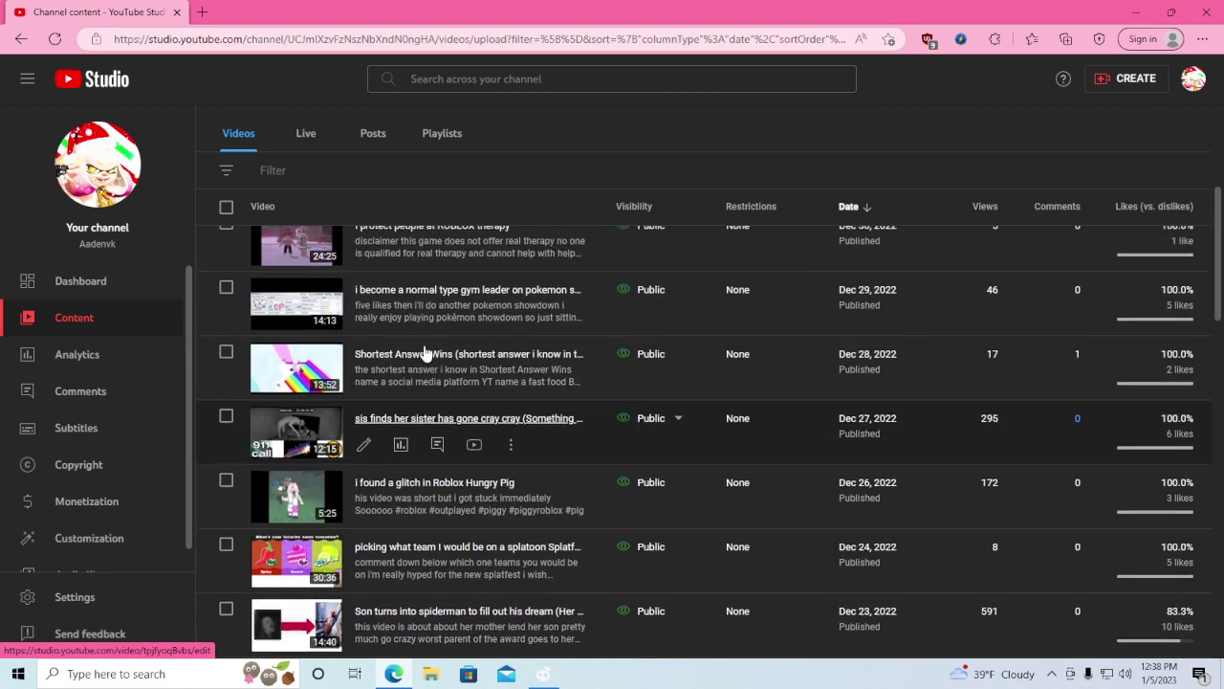
pyautogui.scroll(1, 409, 344)
pyautogui.scroll(1, 406, 345)
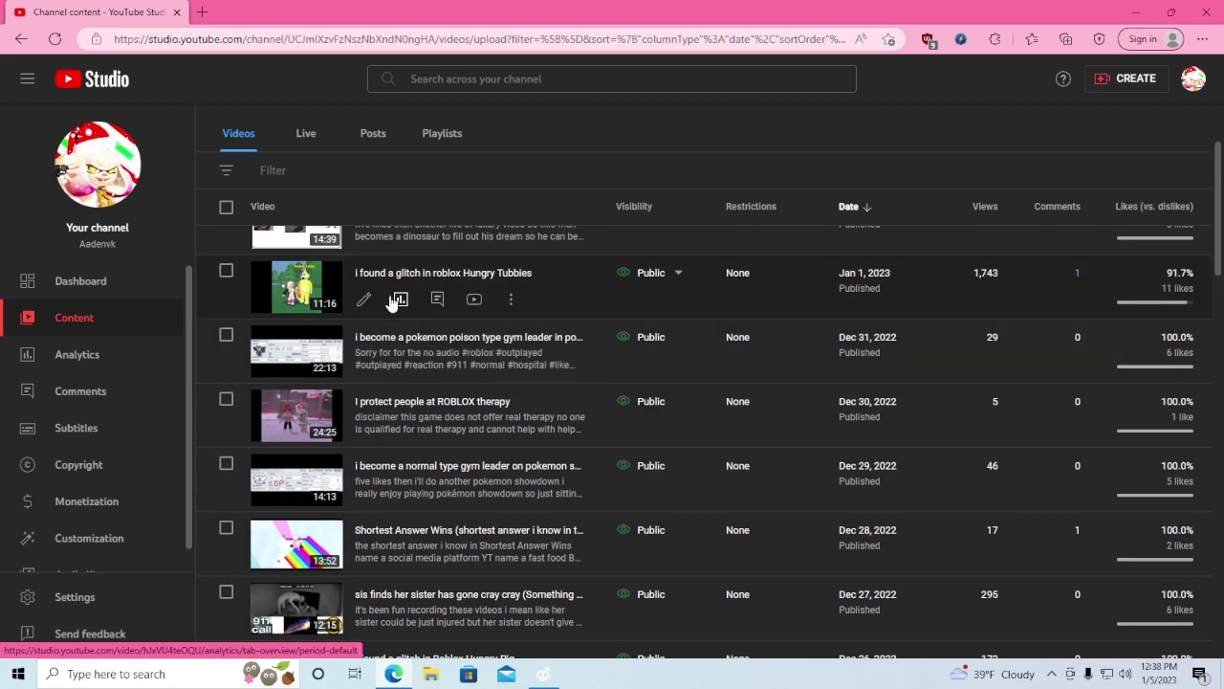
pyautogui.scroll(1, 402, 329)
pyautogui.scroll(1, 395, 327)
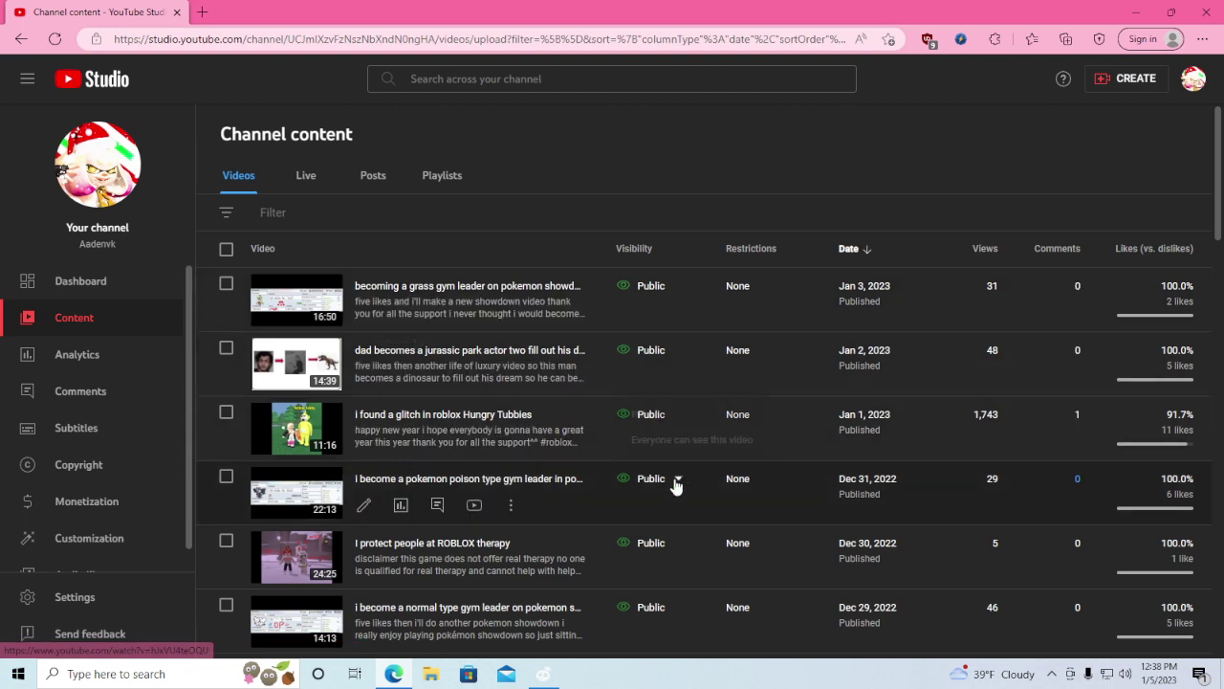
pyautogui.scroll(-2, 363, 454)
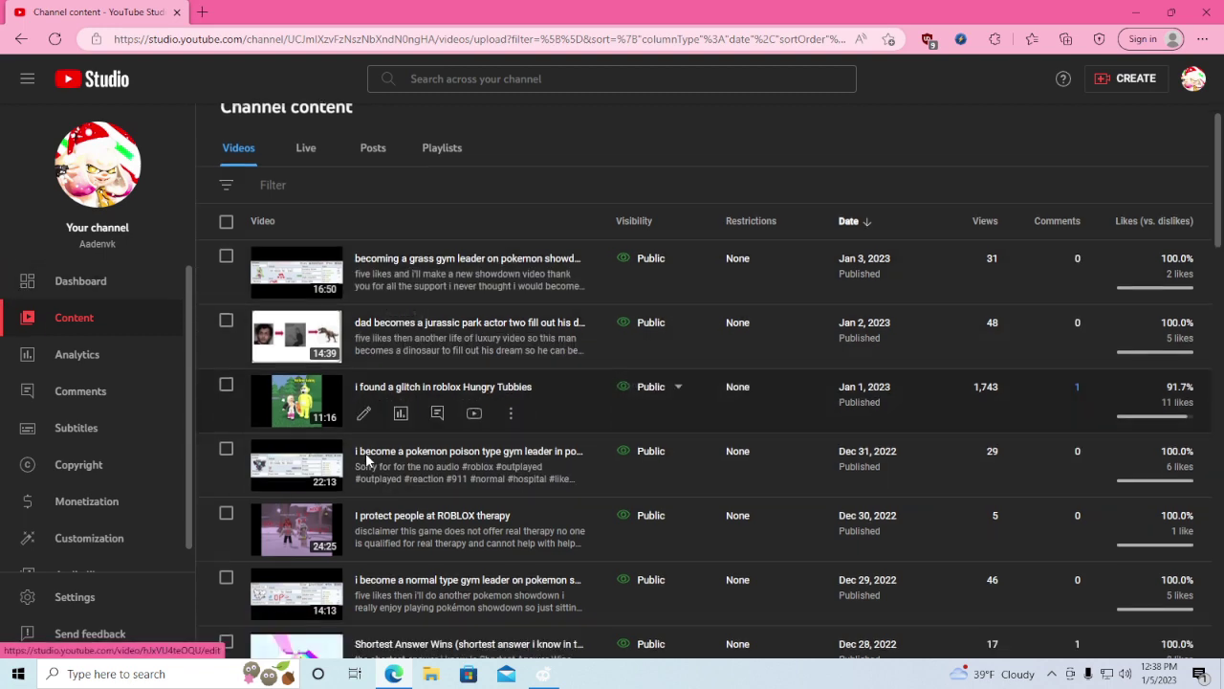
# Visit the channel dashboard overview, then go back to the Channel content videos list.
pyautogui.click(59, 281)
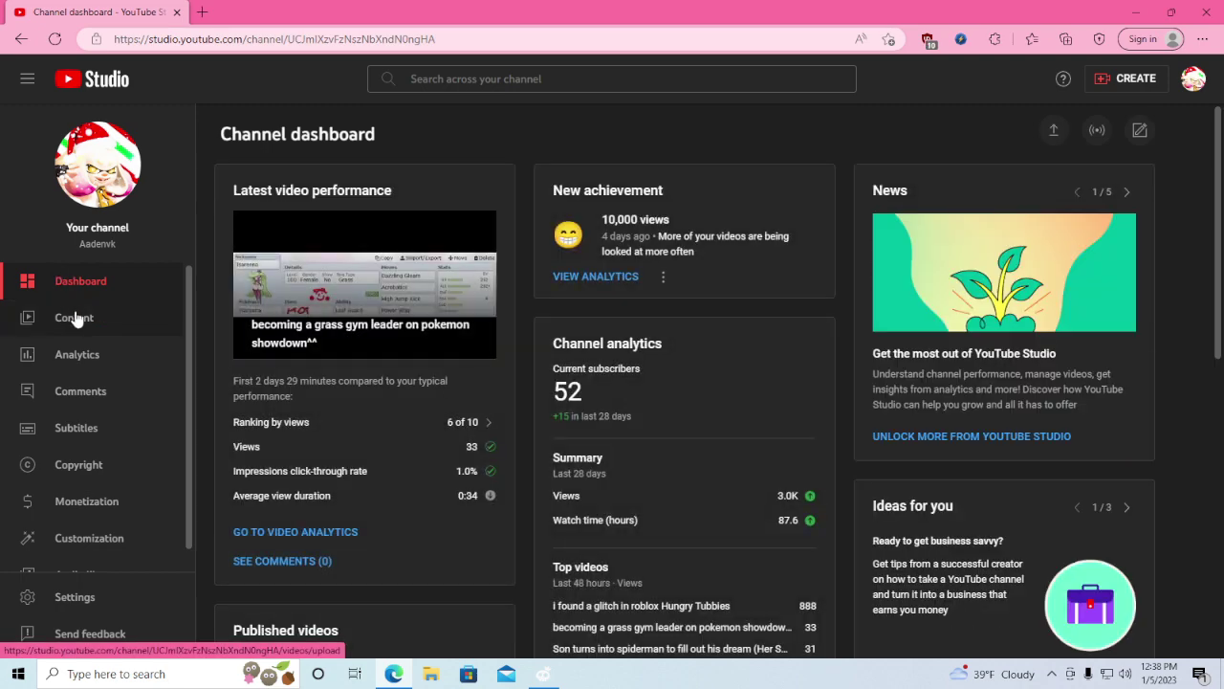
pyautogui.click(76, 319)
pyautogui.scroll(-2, 457, 441)
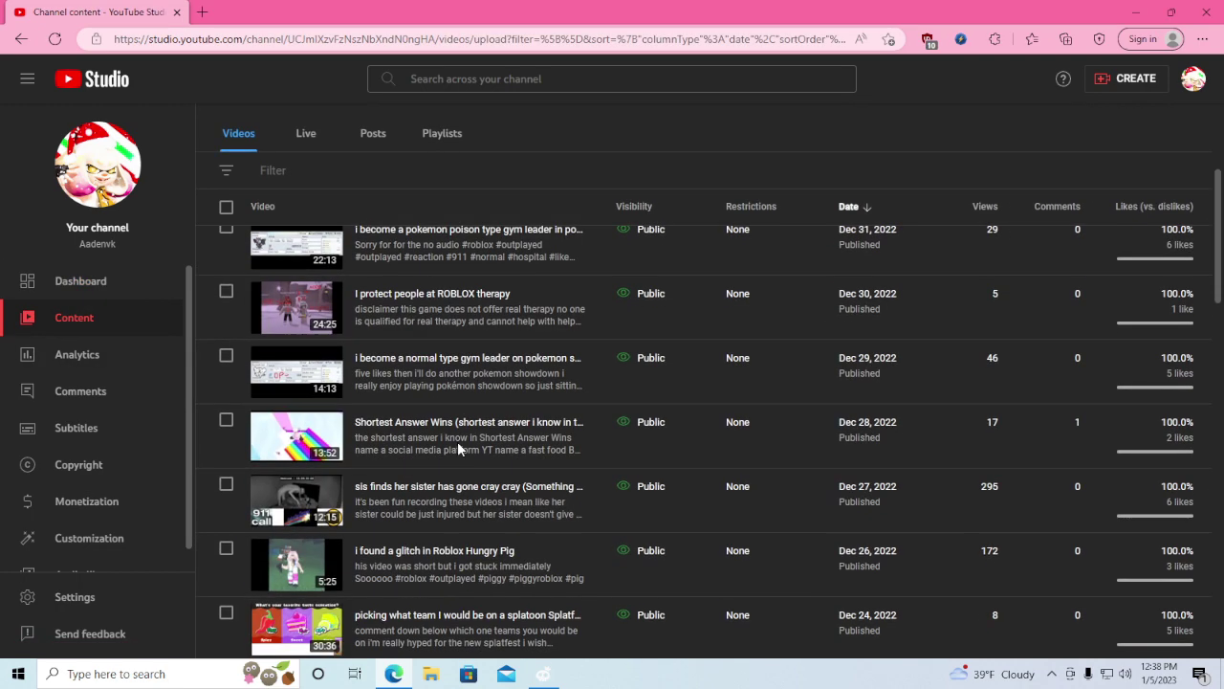
pyautogui.scroll(-2, 457, 441)
pyautogui.scroll(-3, 449, 448)
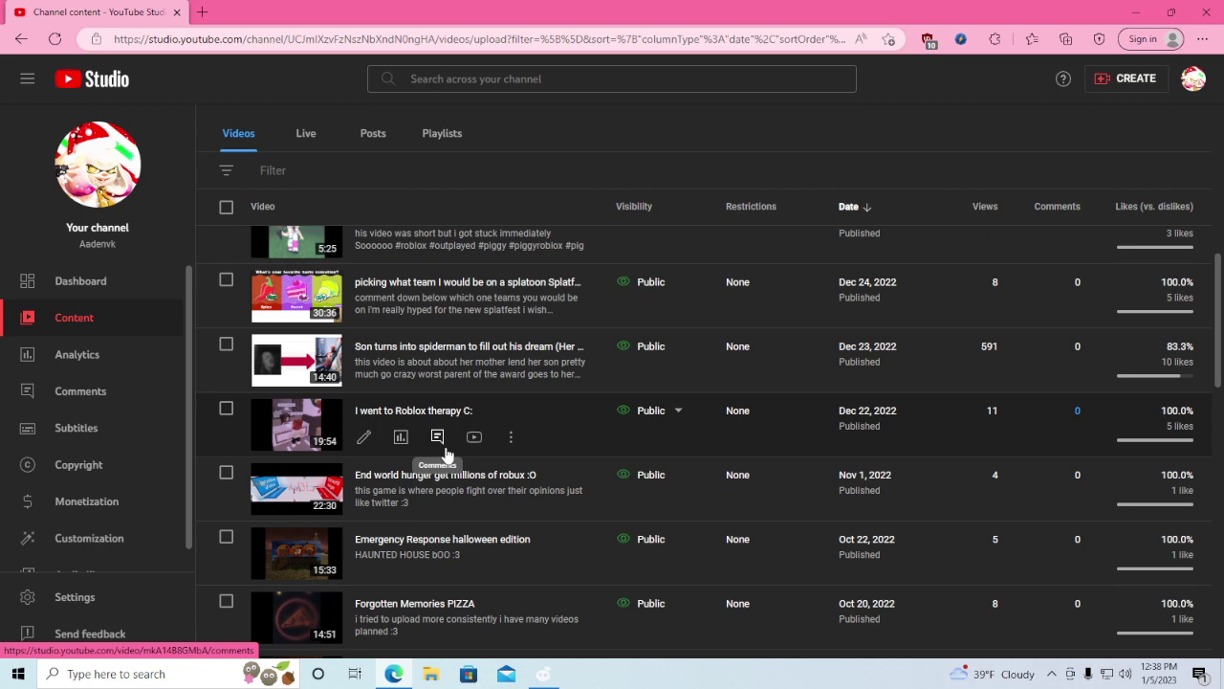
pyautogui.scroll(-3, 445, 454)
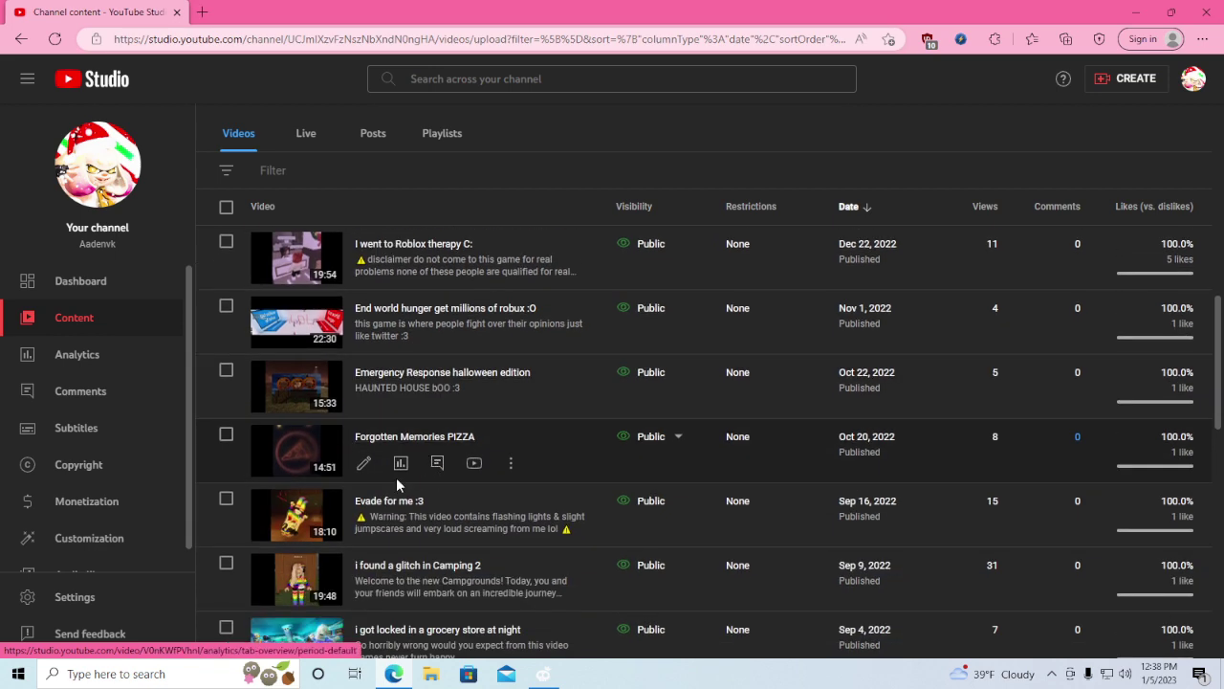
pyautogui.scroll(1, 397, 485)
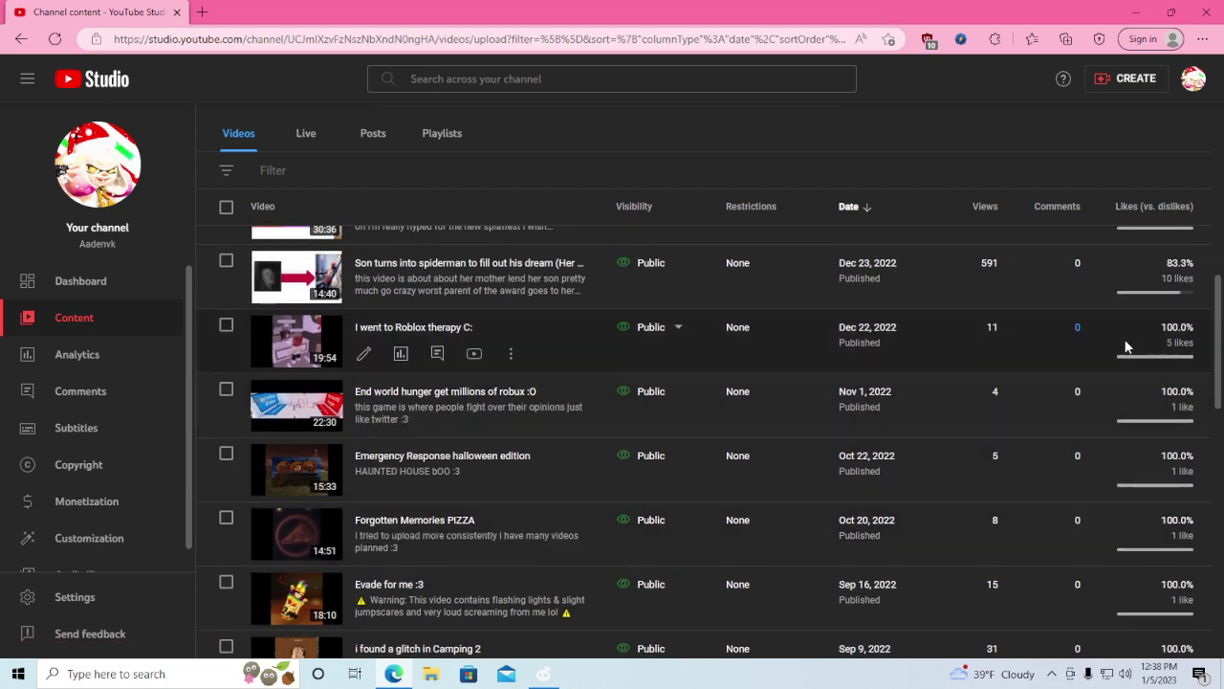
pyautogui.scroll(1, 1138, 401)
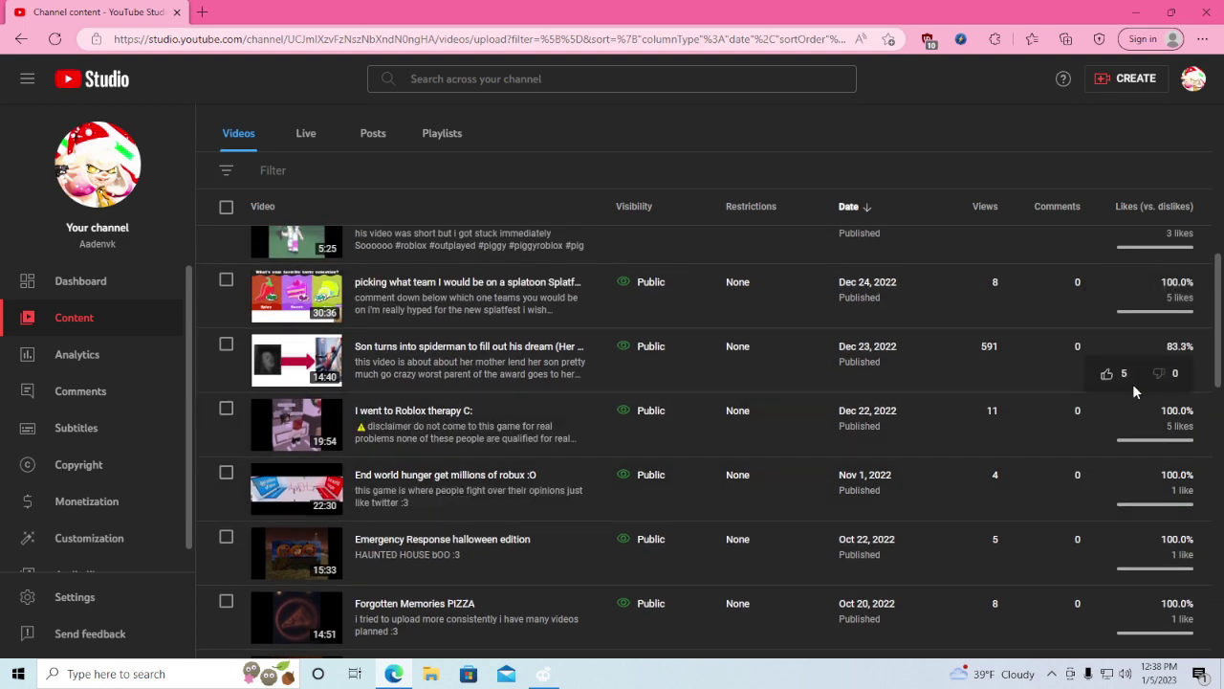
pyautogui.scroll(-1, 1162, 402)
pyautogui.scroll(1, 1168, 430)
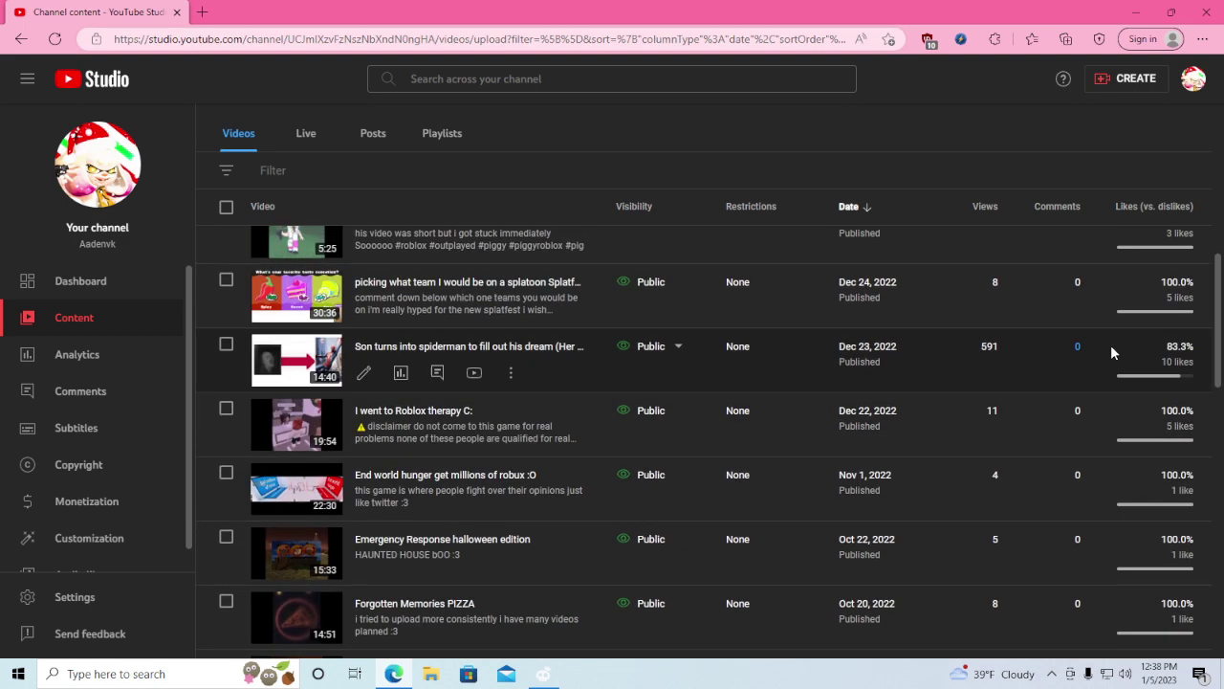
pyautogui.scroll(1, 1139, 401)
pyautogui.scroll(1, 1089, 392)
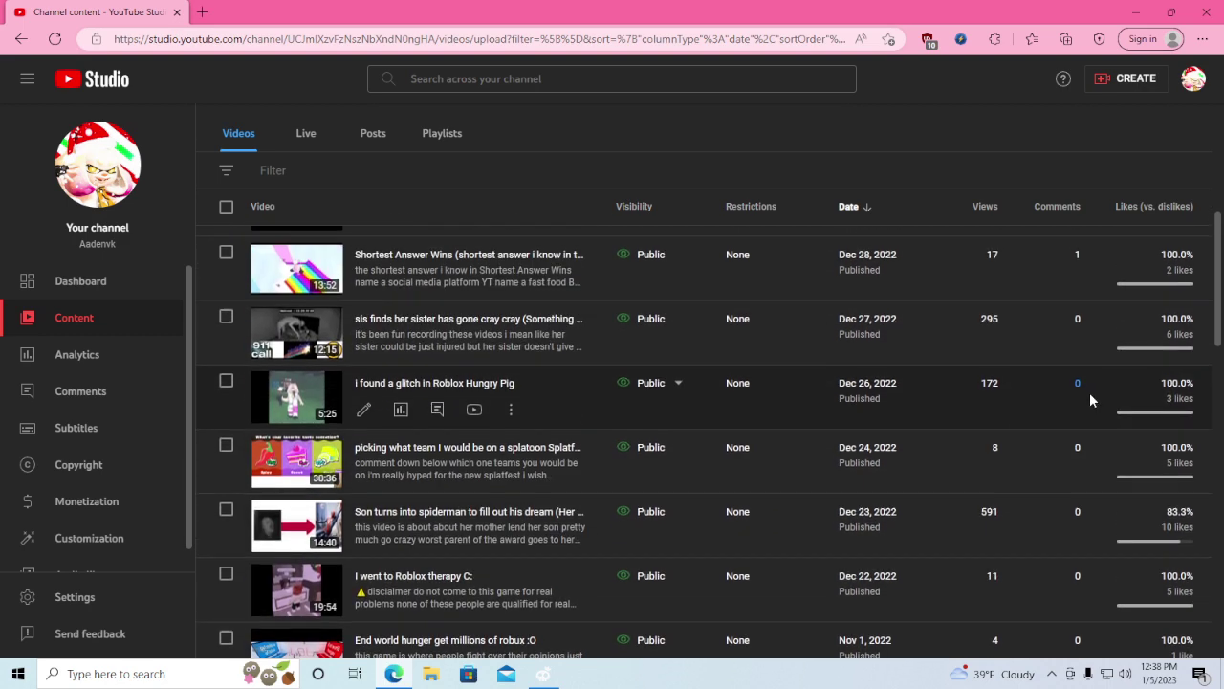
pyautogui.scroll(1, 1087, 391)
pyautogui.scroll(2, 1083, 381)
pyautogui.scroll(1, 1083, 380)
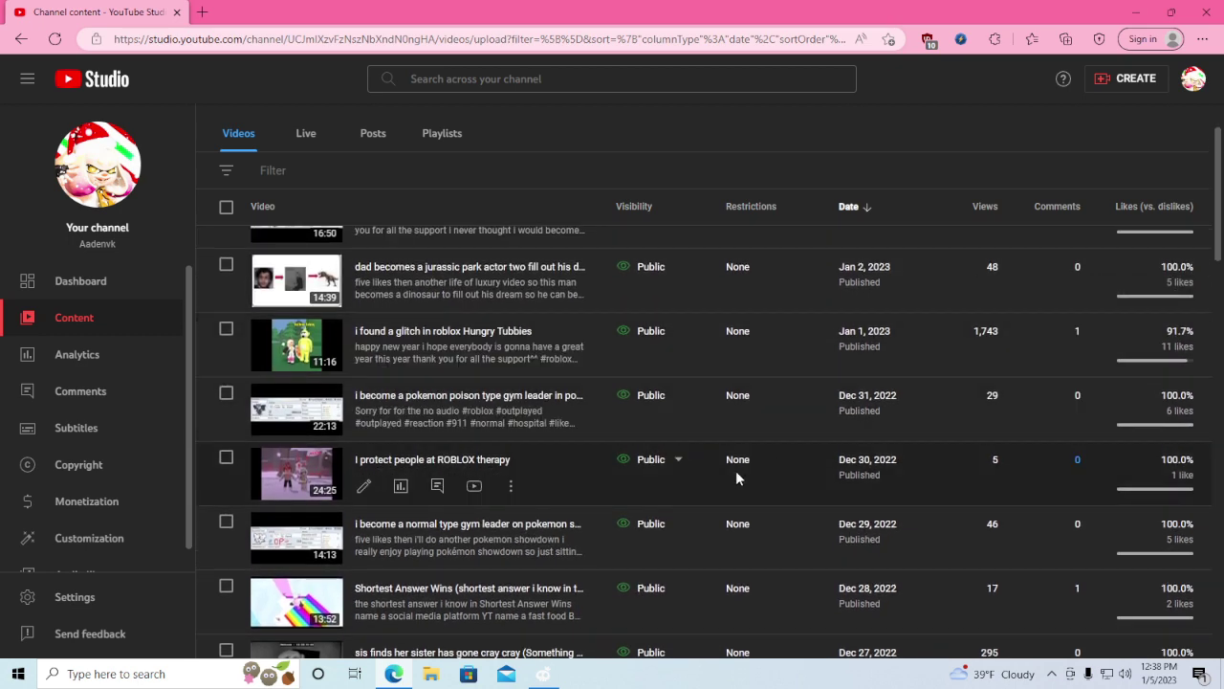
pyautogui.scroll(-2, 737, 471)
pyautogui.scroll(1, 737, 471)
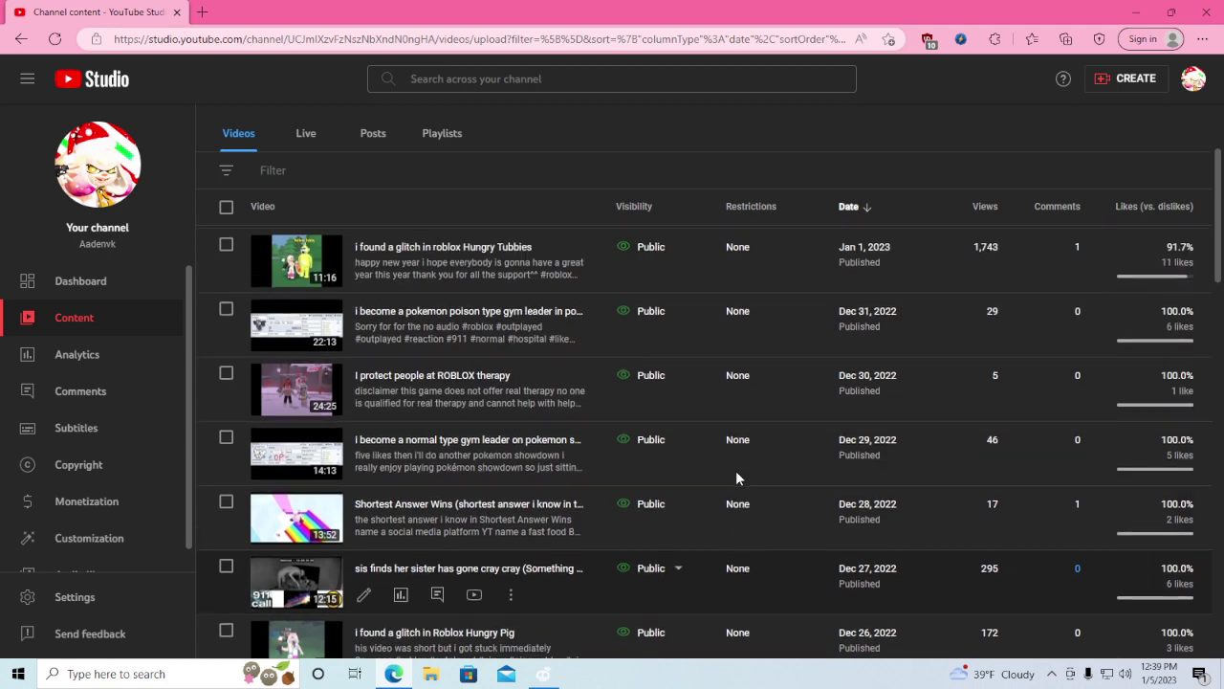
pyautogui.scroll(2, 736, 470)
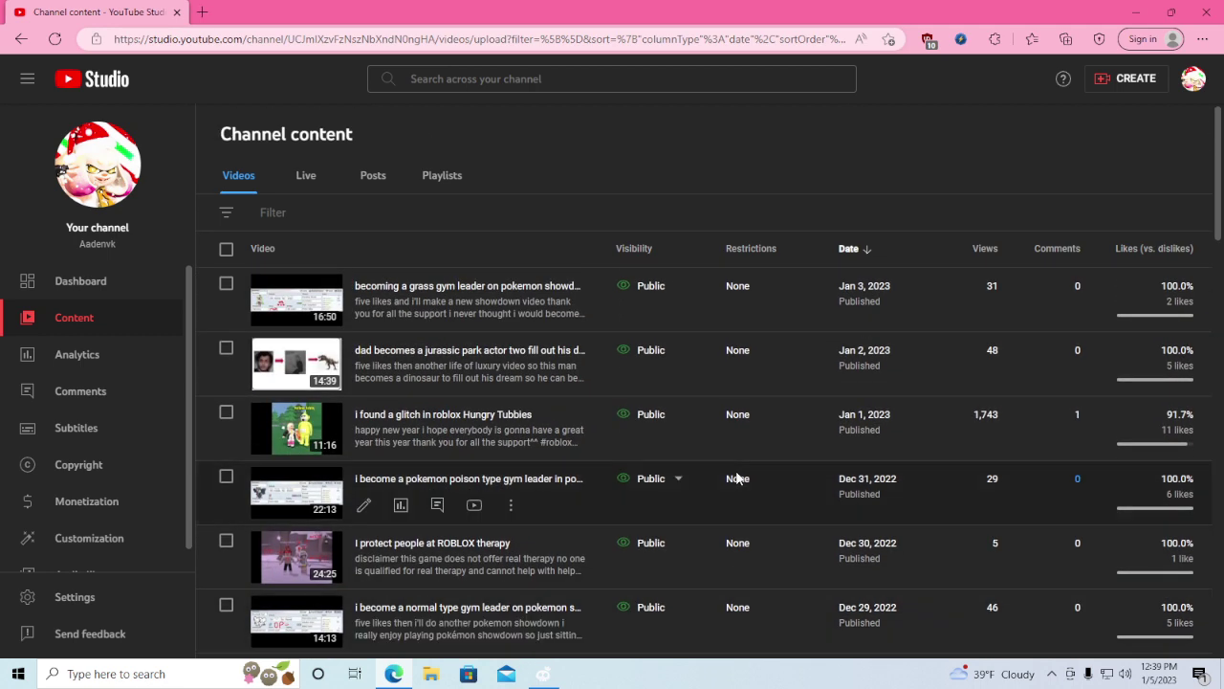
pyautogui.scroll(-1, 736, 475)
pyautogui.scroll(-2, 737, 476)
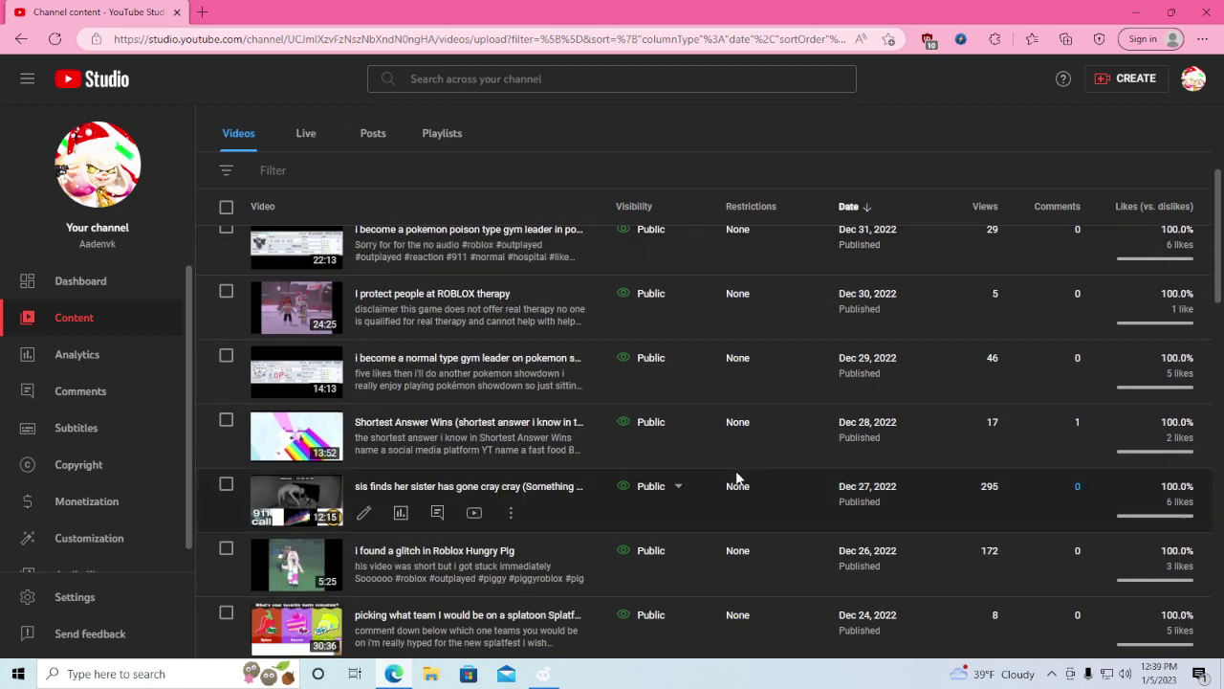
pyautogui.scroll(-2, 737, 476)
pyautogui.scroll(1, 736, 470)
pyautogui.scroll(1, 735, 470)
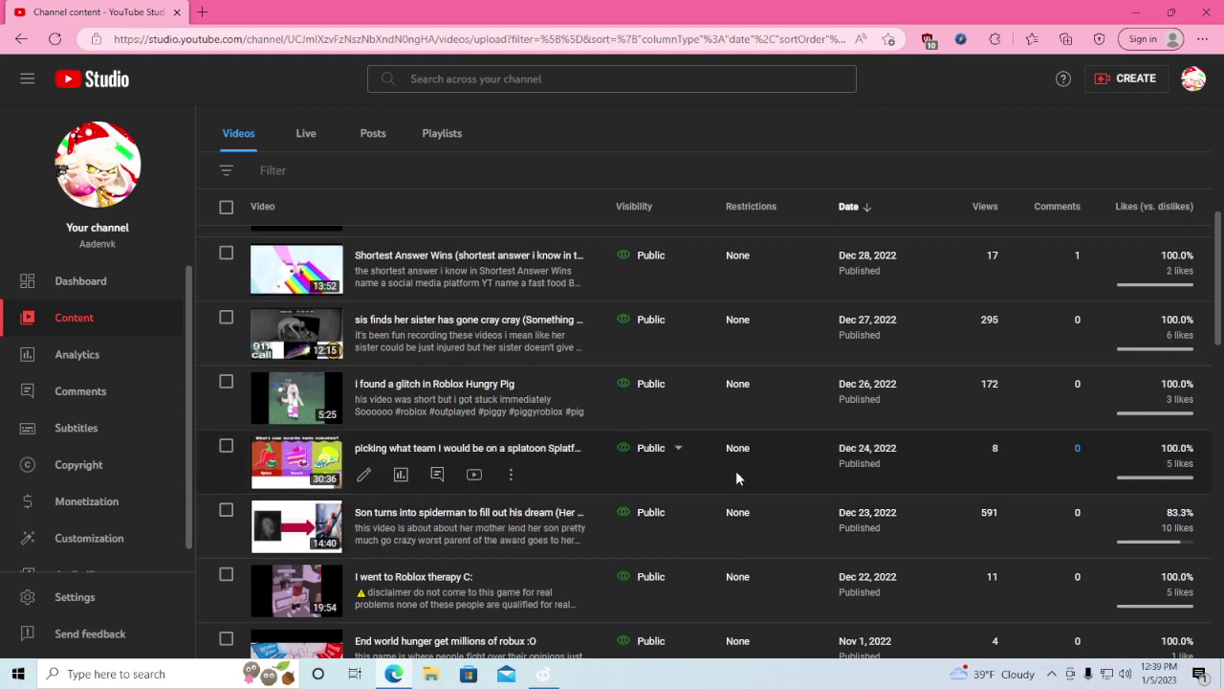
pyautogui.scroll(1, 735, 471)
pyautogui.scroll(2, 735, 470)
pyautogui.scroll(5, 736, 471)
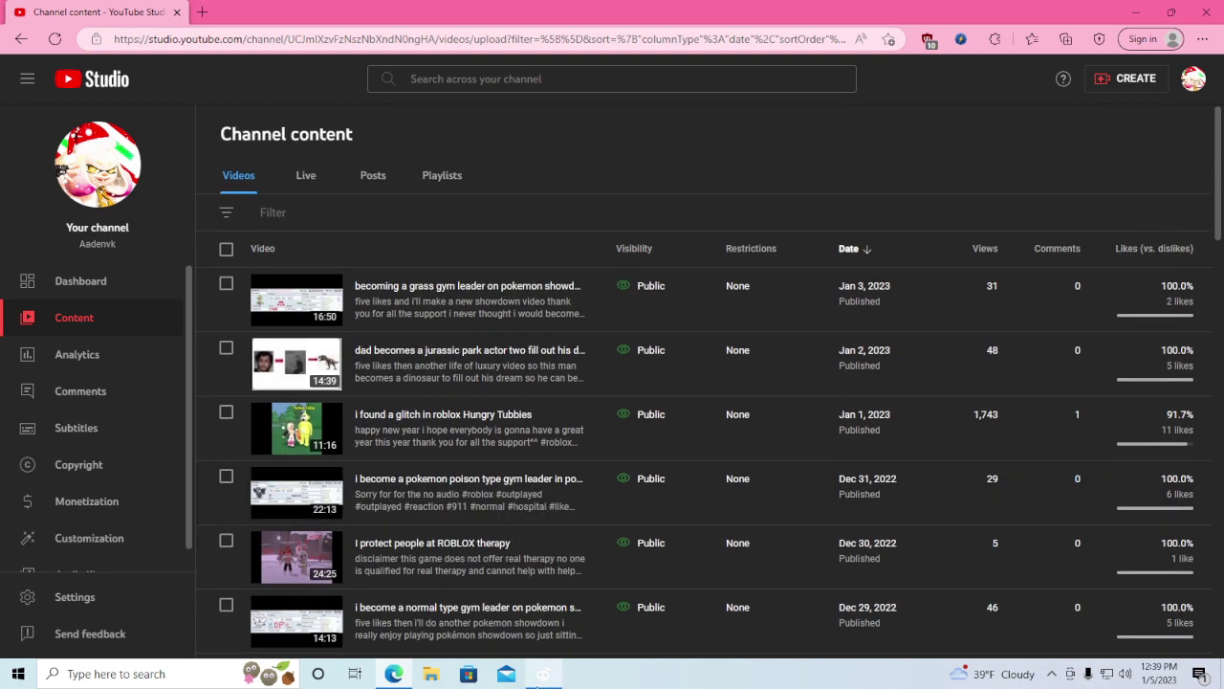